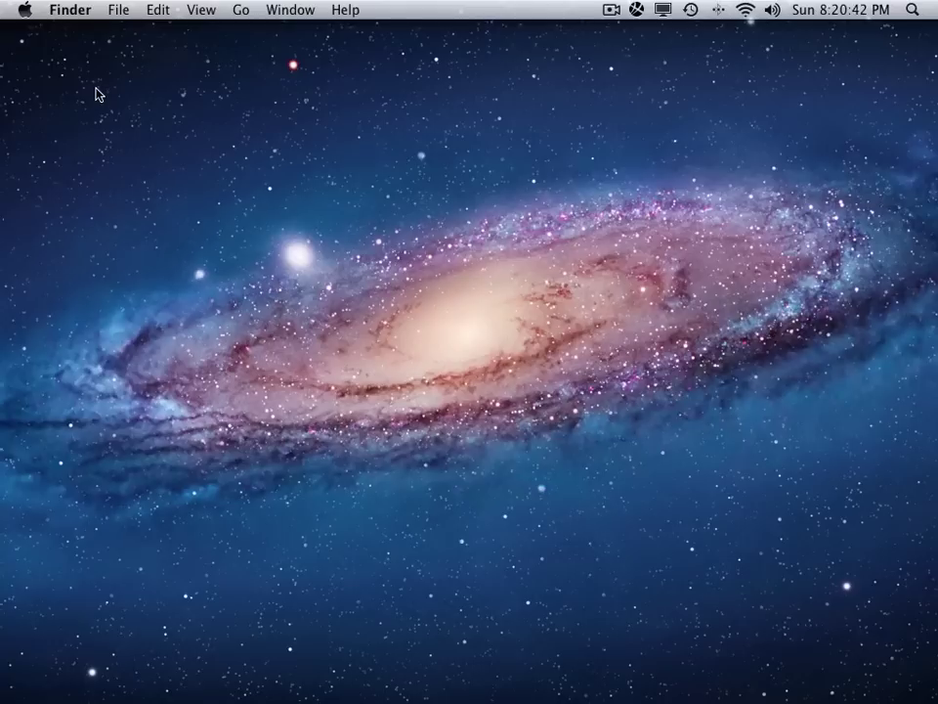
Step: Open System Preferences, search for "firewall" and open the Firewall advanced settings result
left_click(24, 12)
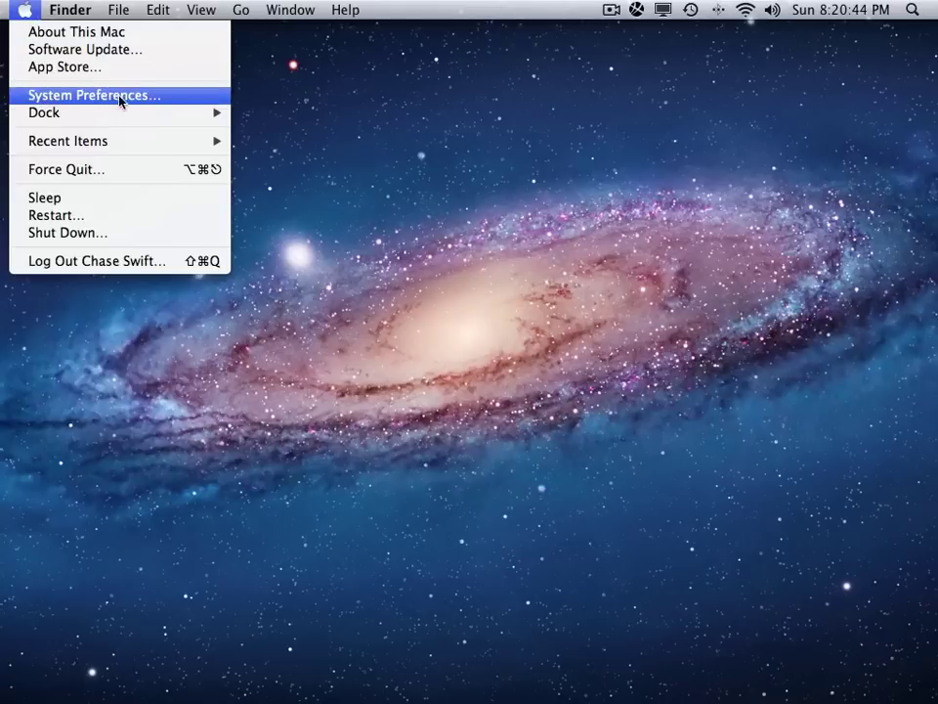
left_click(169, 100)
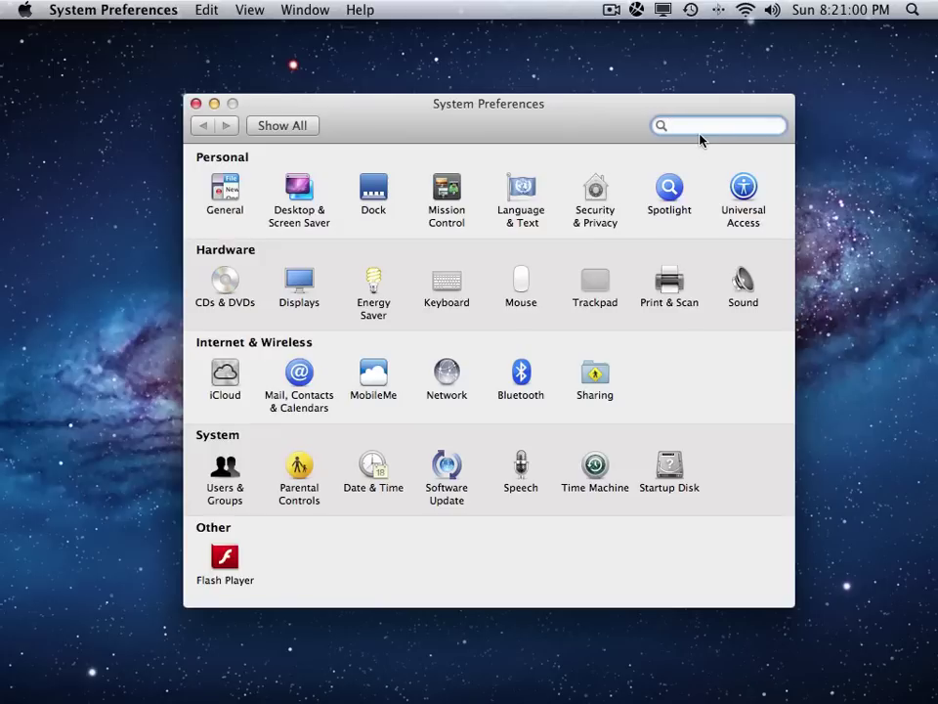
type("firew")
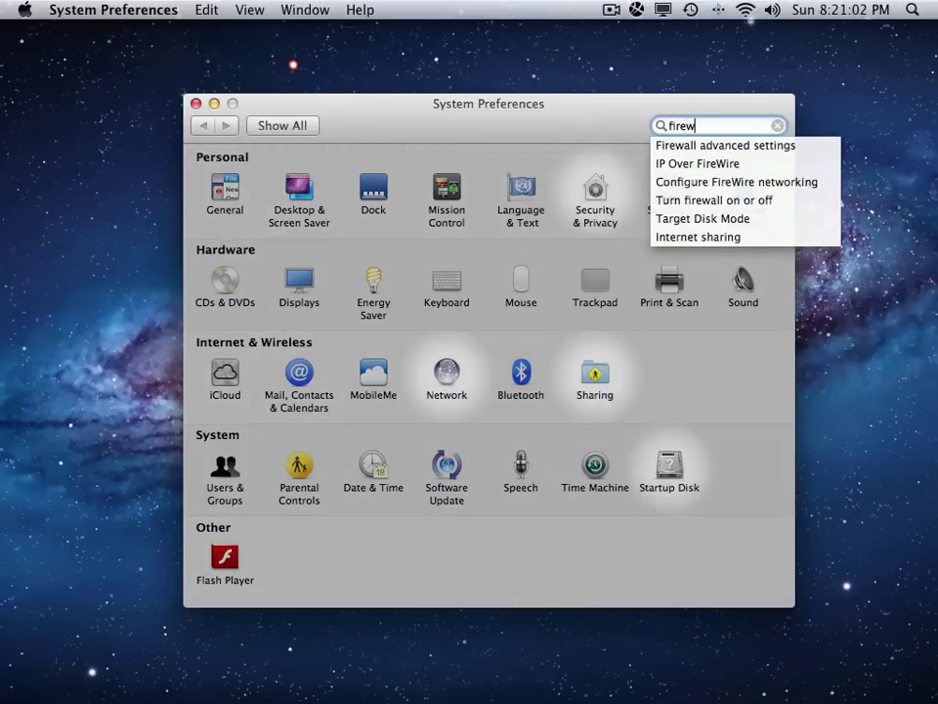
type("all")
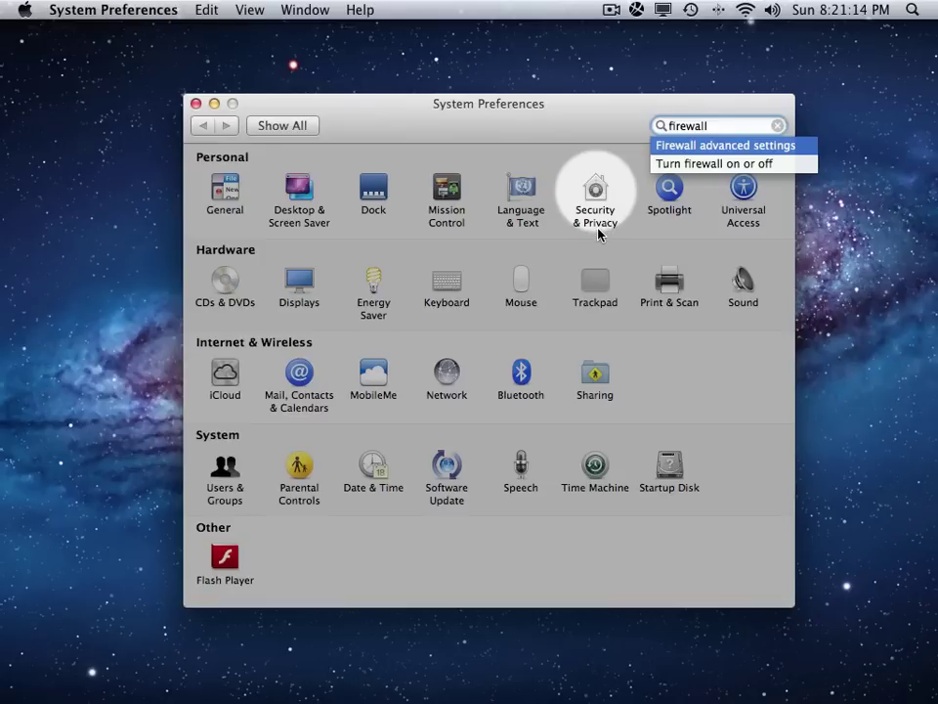
left_click(691, 145)
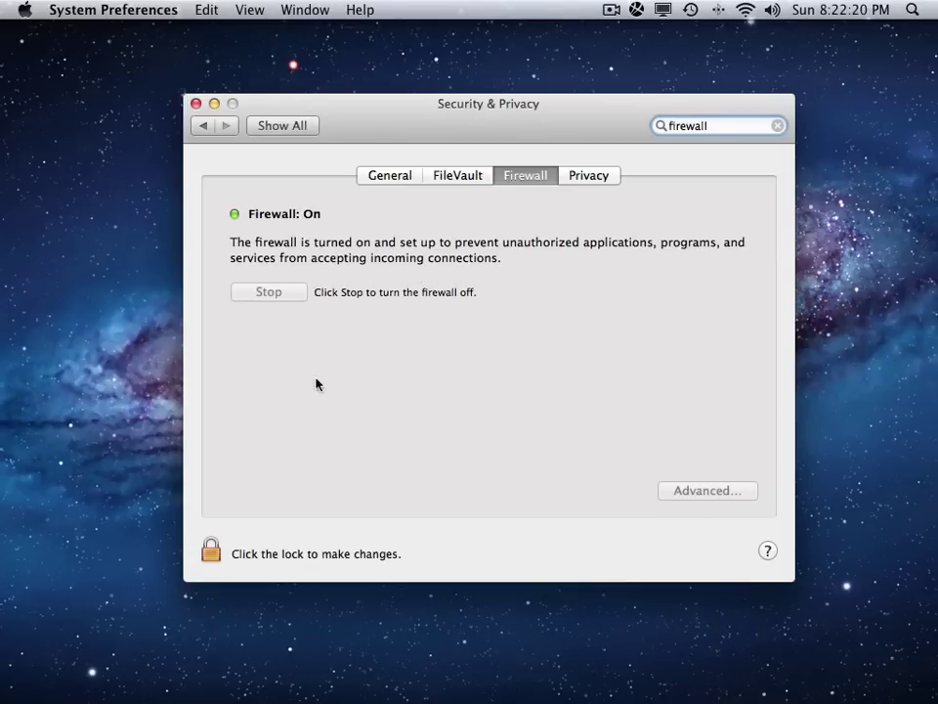
Step: Unlock the Security & Privacy preferences for changes by entering the account password
left_click(212, 551)
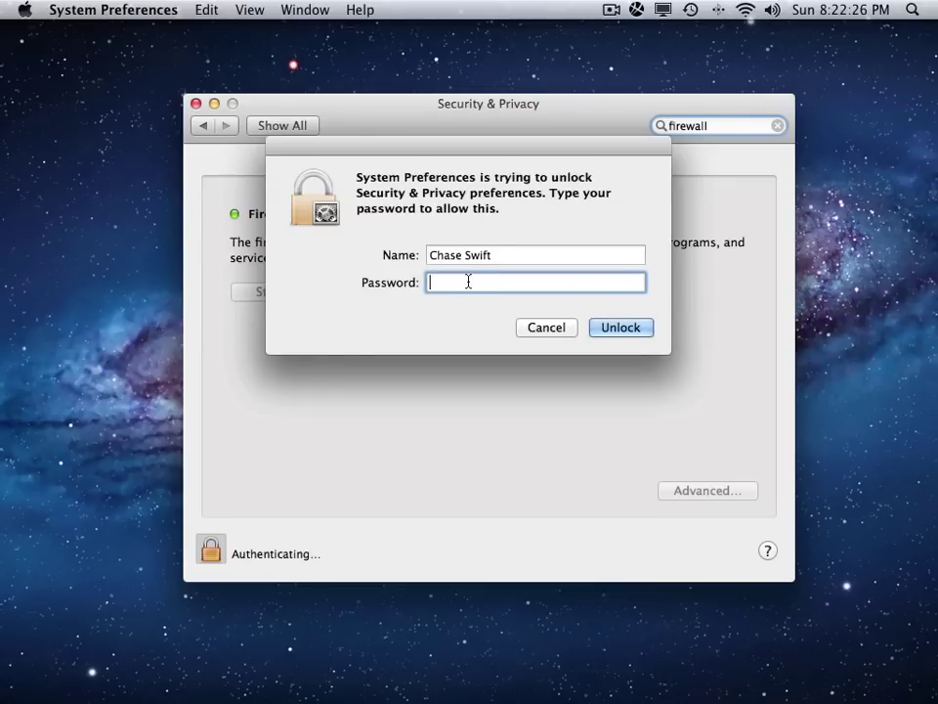
type("••••••••")
left_click(620, 327)
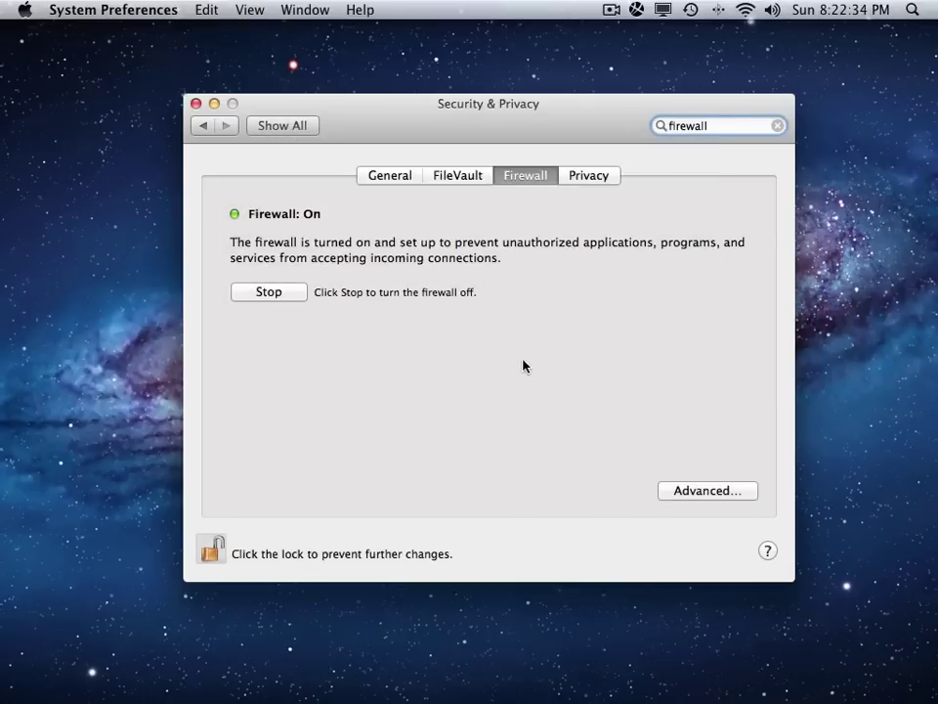
Step: In the advanced firewall options, try automatically allowing signed software, clear it again, and enable Block all incoming connections
left_click(704, 491)
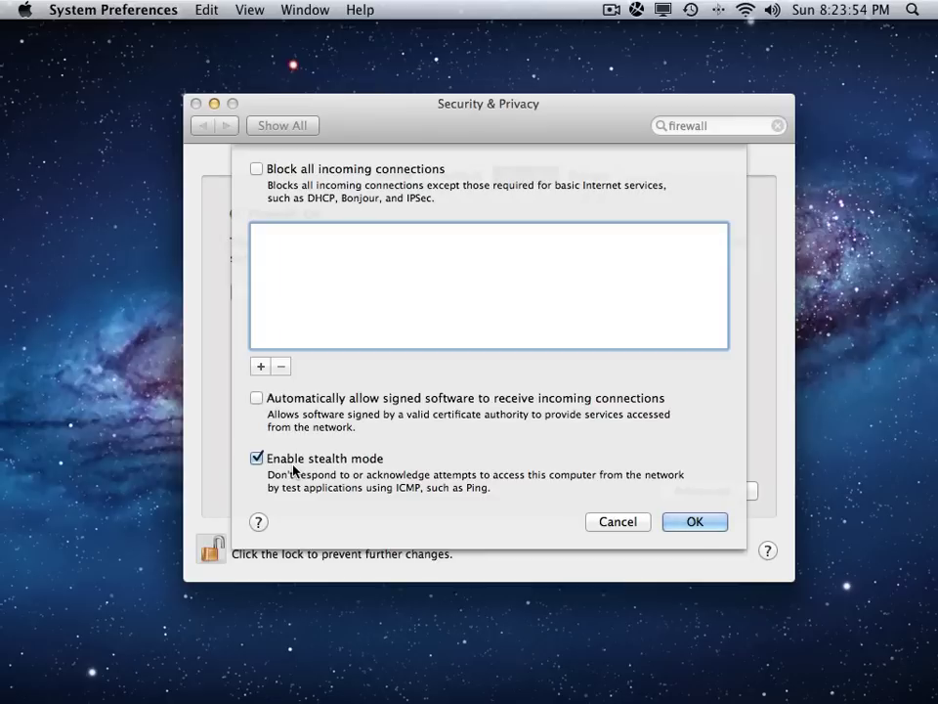
left_click(255, 171)
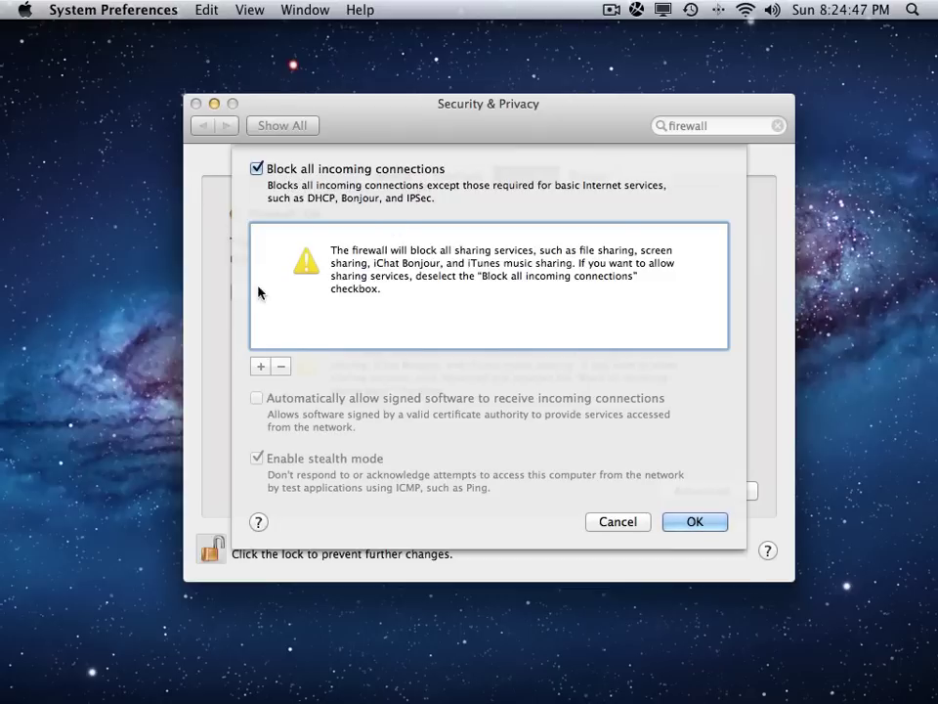
left_click(256, 168)
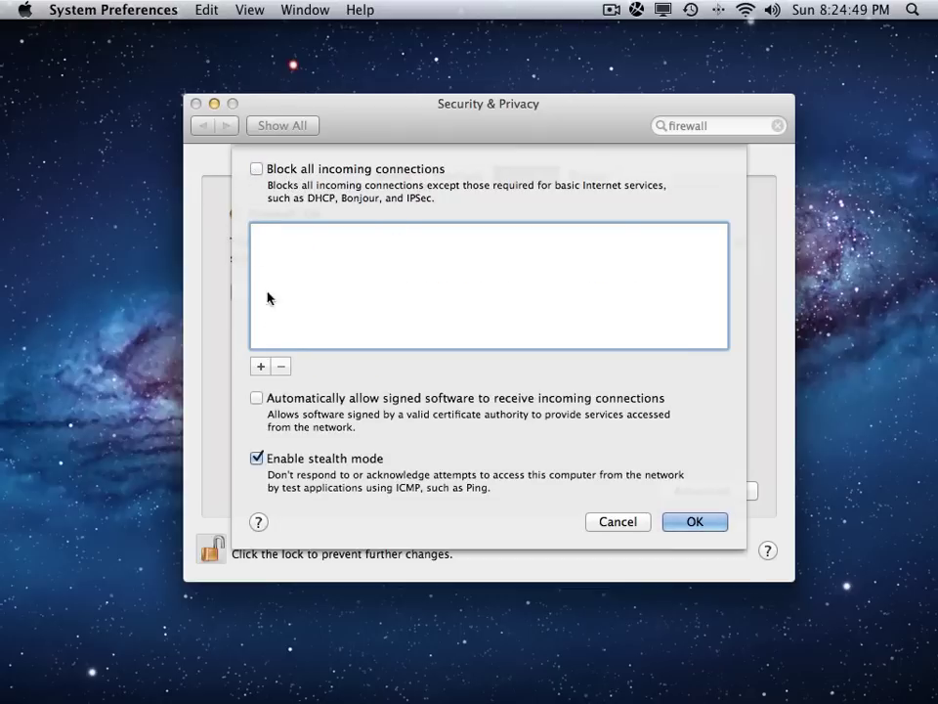
left_click(256, 398)
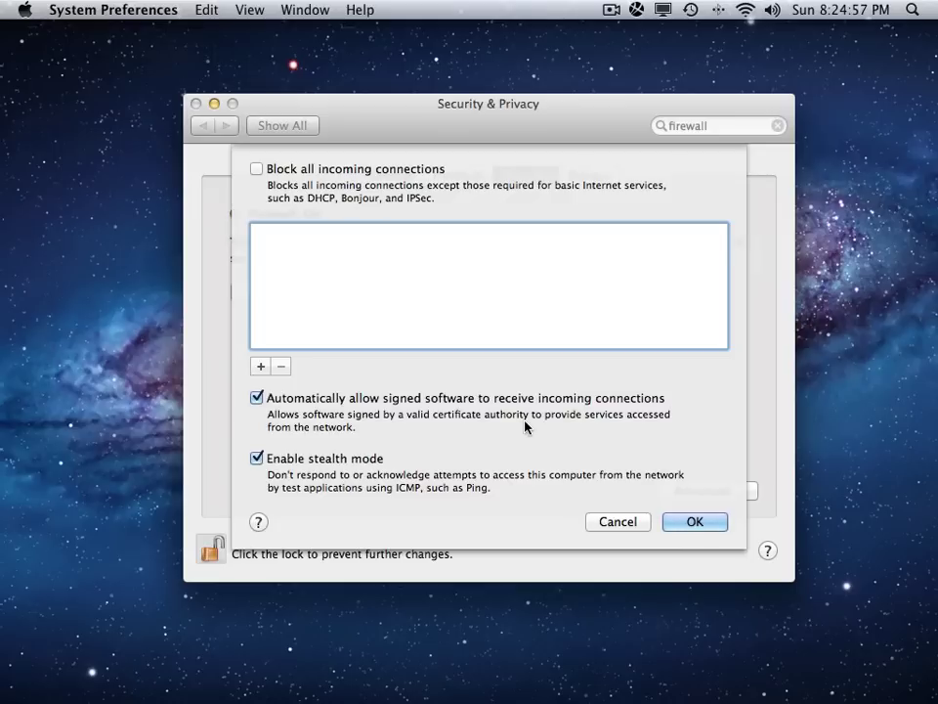
left_click(256, 397)
left_click(257, 169)
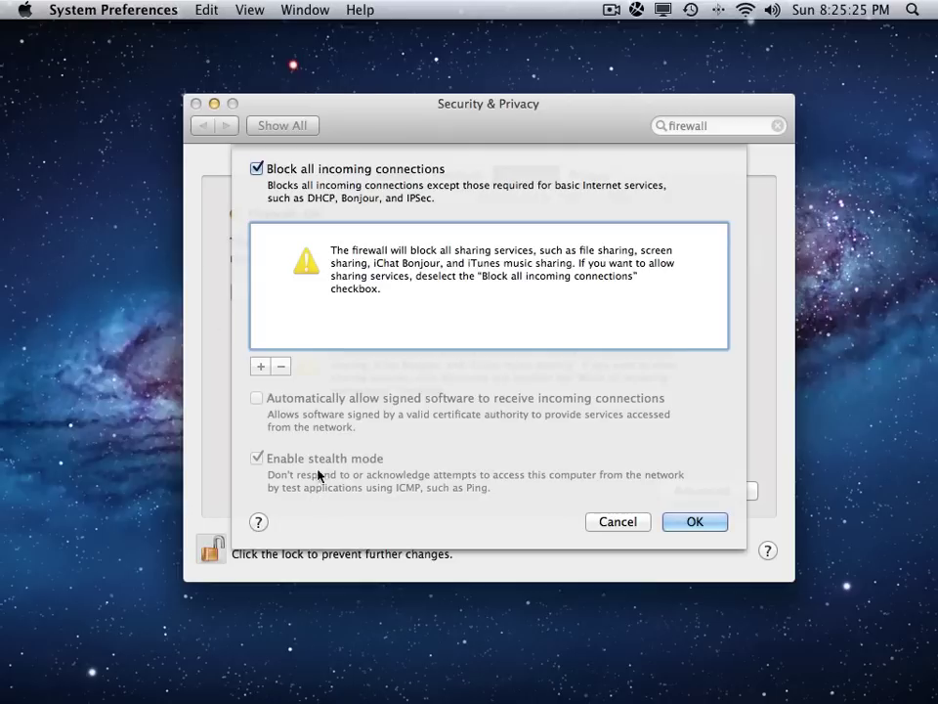
Step: Check the installed Mac OS X version in About This Mac and close its window
left_click(26, 10)
left_click(25, 30)
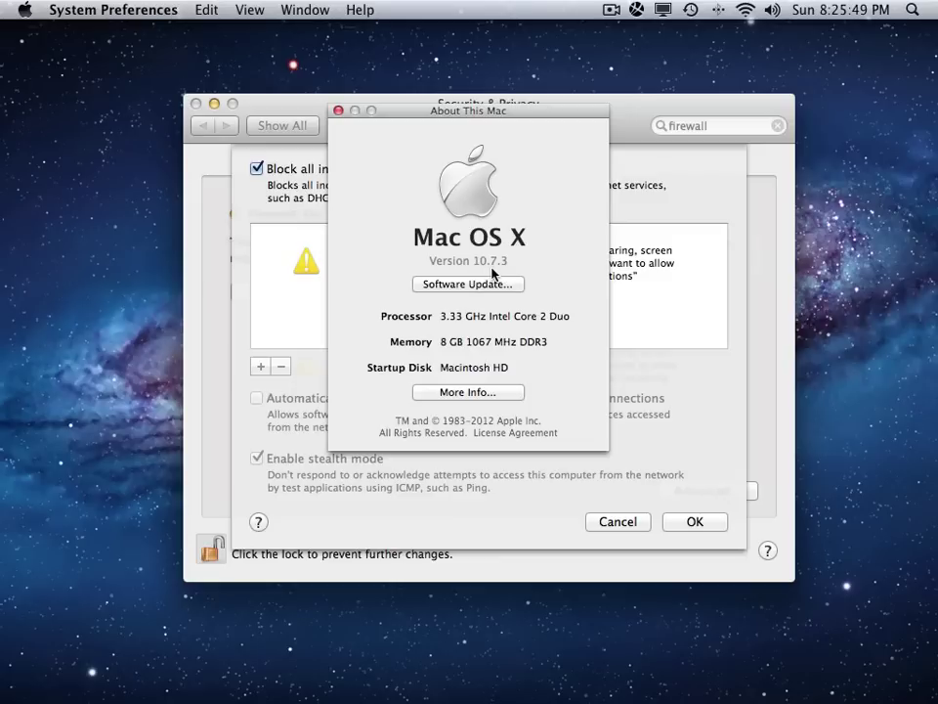
left_click(338, 111)
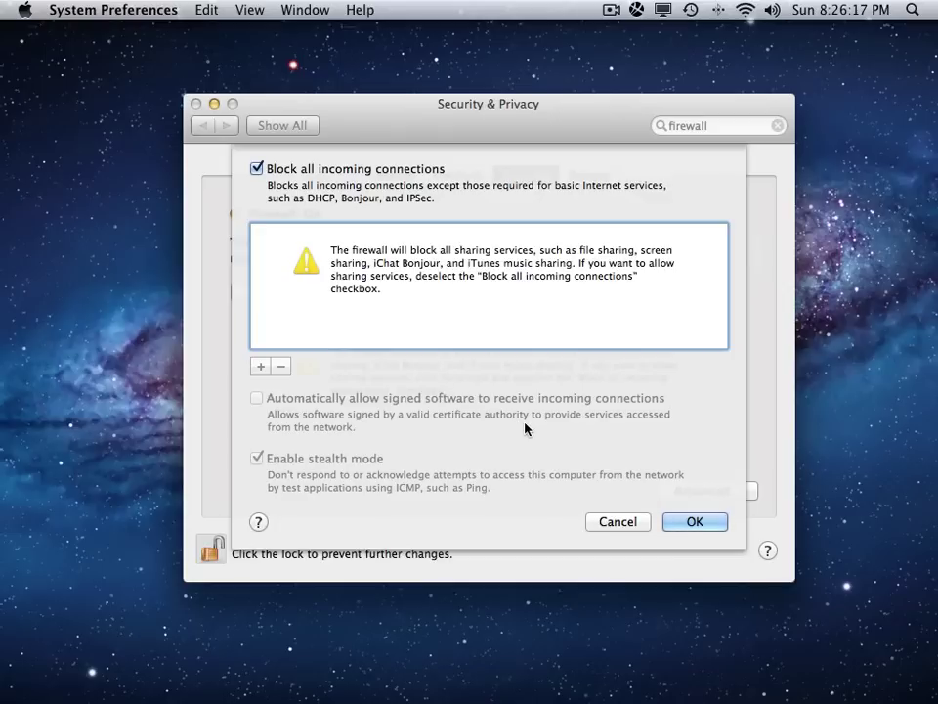
Step: Apply the advanced firewall options and lock the Security & Privacy preferences against further changes
left_click(677, 525)
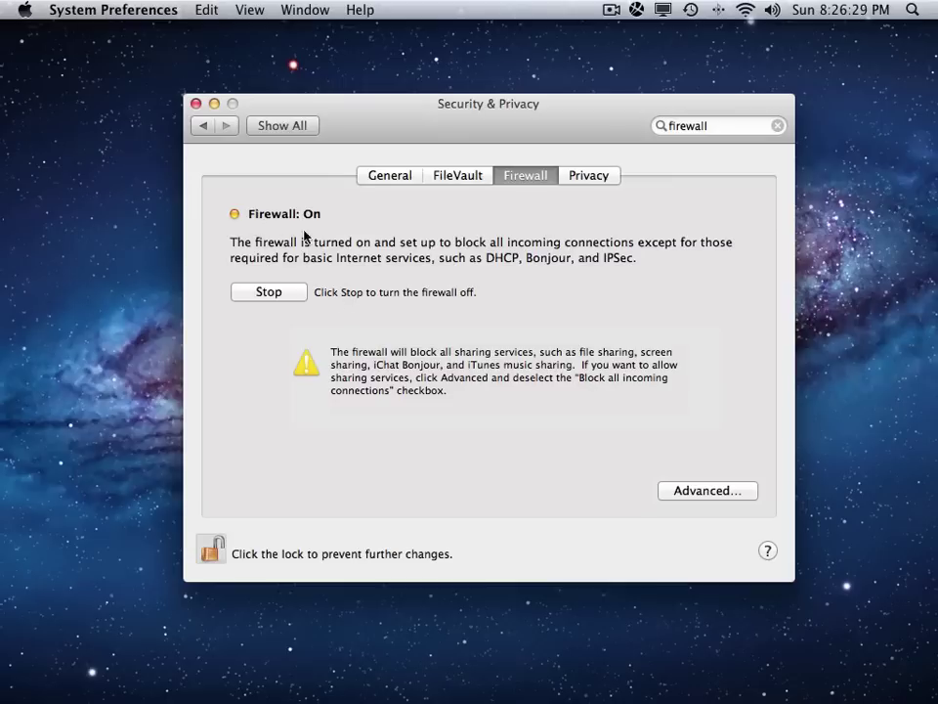
left_click(211, 551)
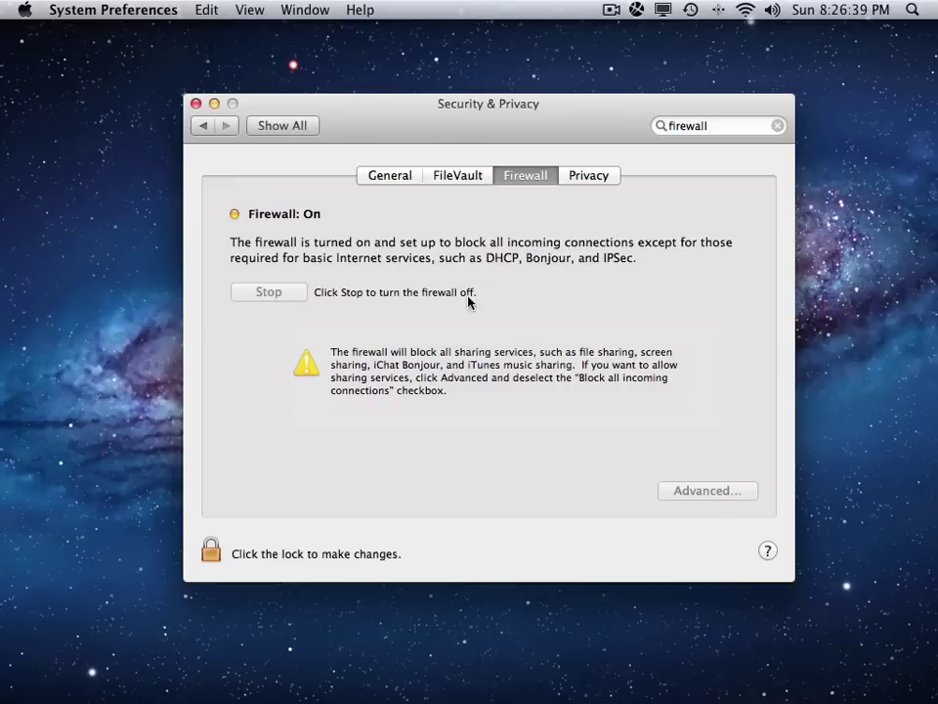
Step: Unlock the firewall preferences again with the account password
left_click(211, 549)
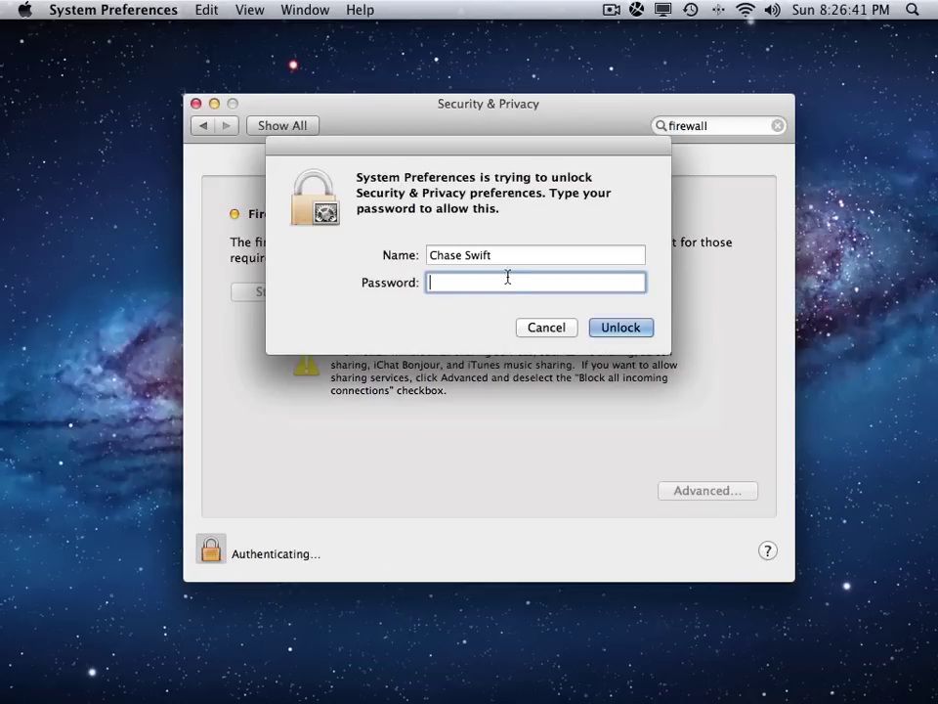
type("********")
left_click(624, 328)
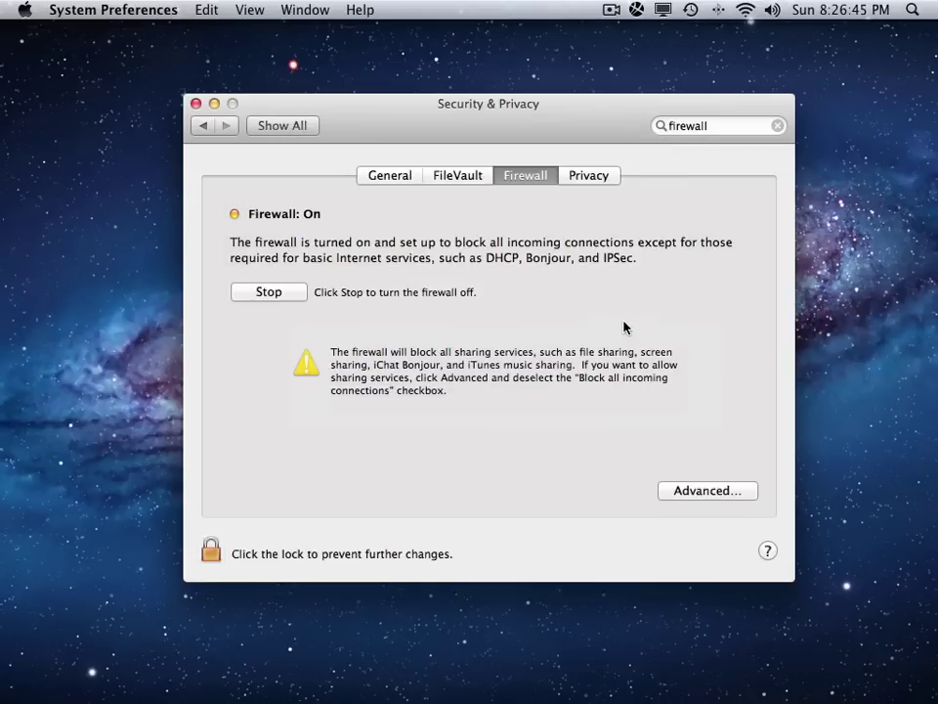
Step: Disable Block all incoming connections in the advanced firewall options, apply it, and review the options once more
left_click(698, 492)
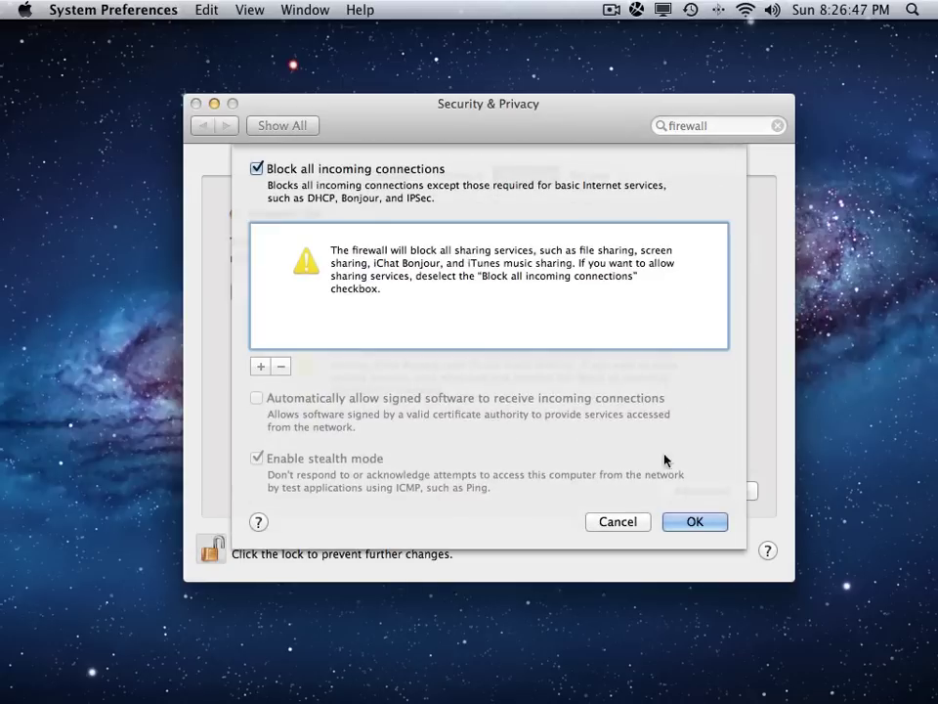
left_click(256, 170)
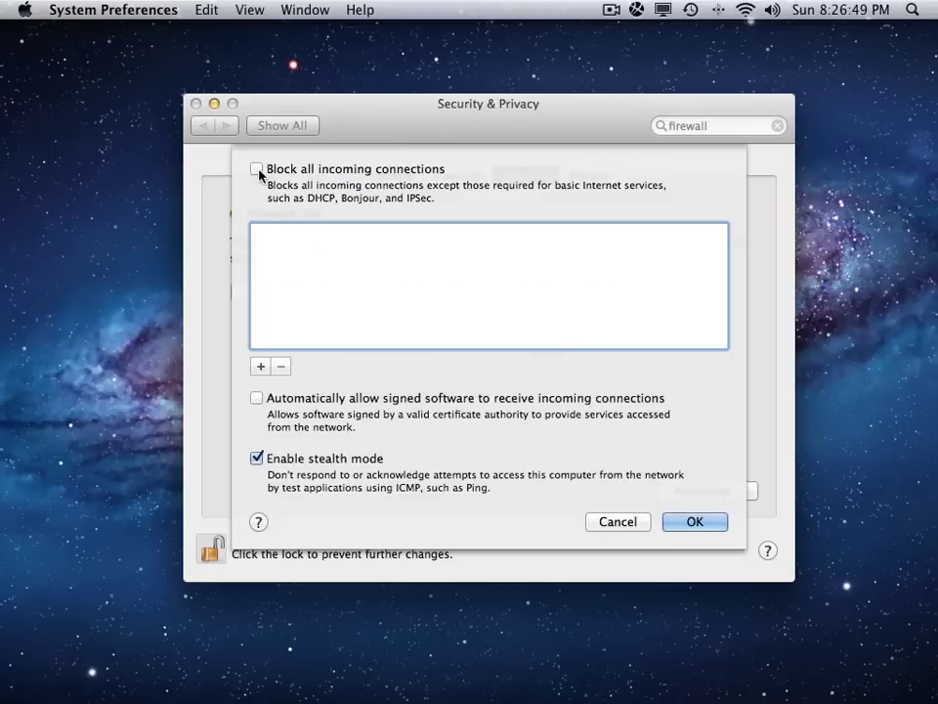
left_click(682, 521)
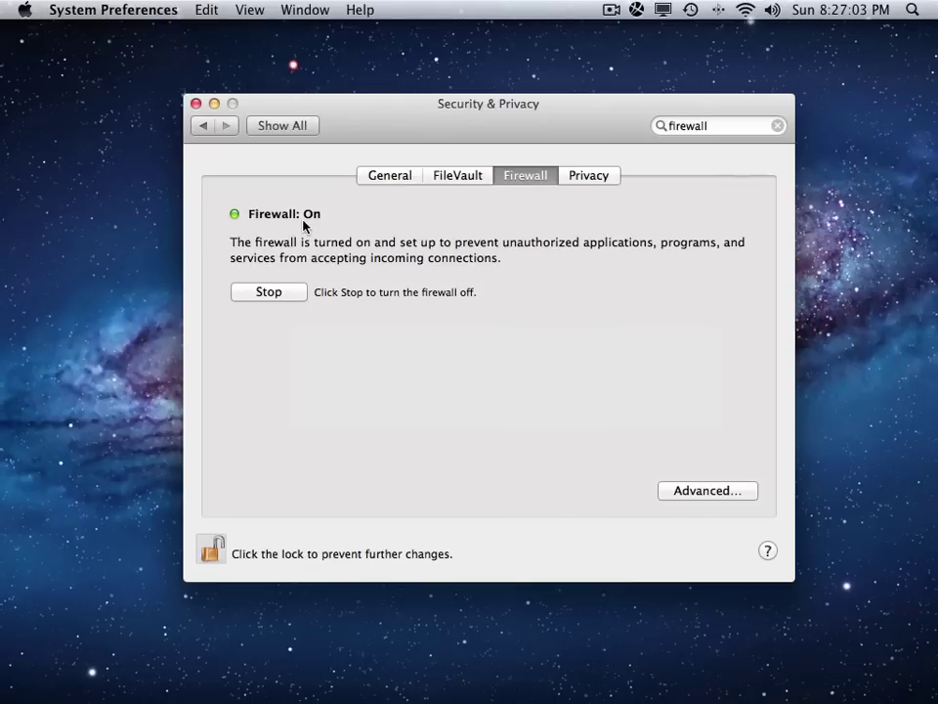
left_click(700, 497)
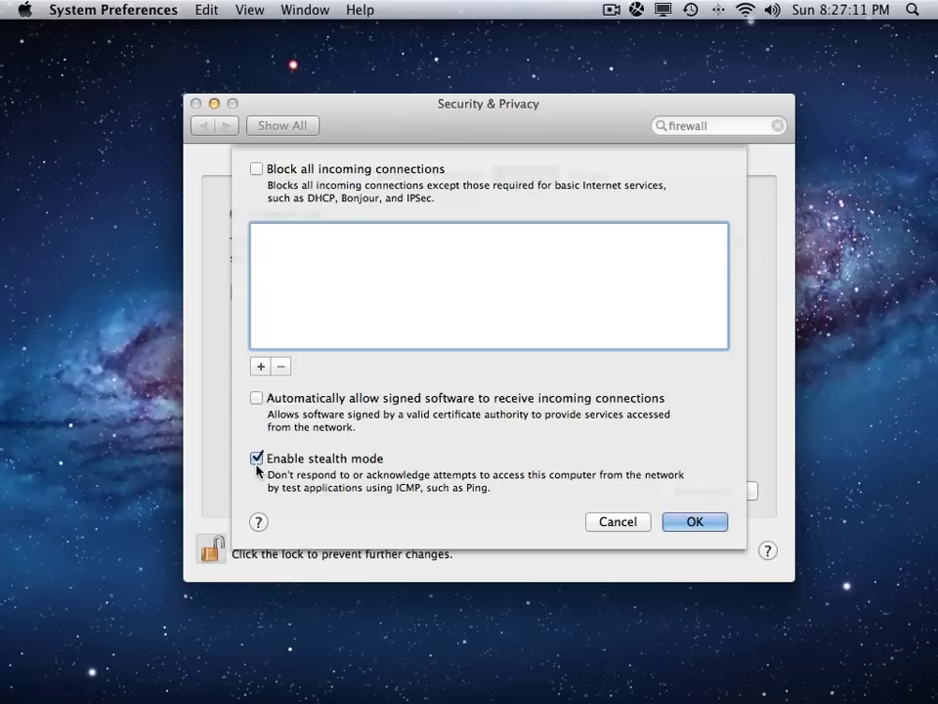
left_click(693, 521)
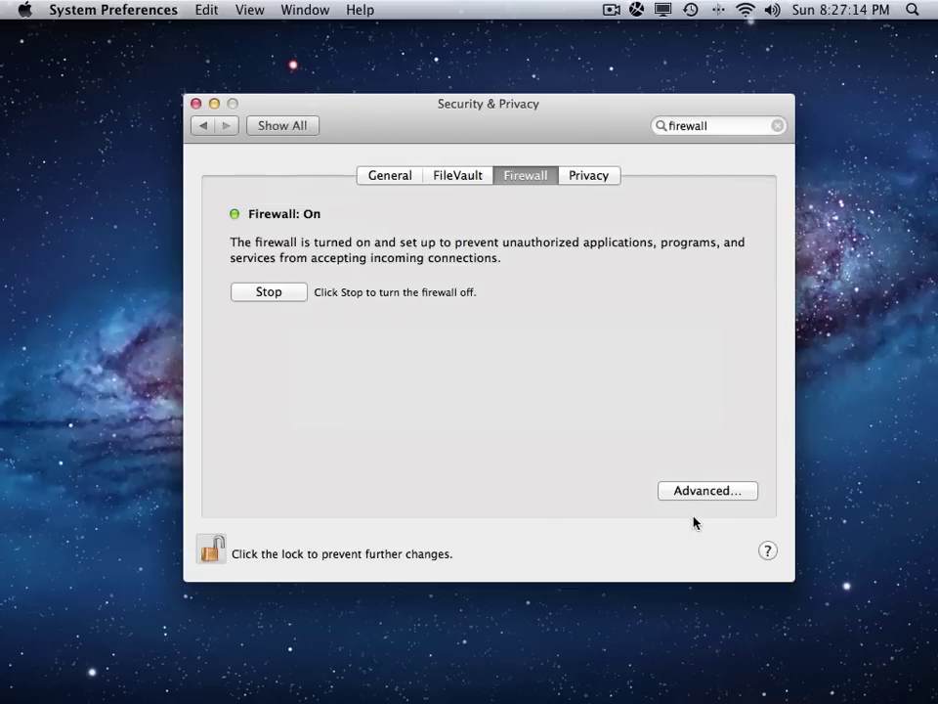
Step: Lock the Security & Privacy preferences, return to the overview of all preferences and quit System Preferences
left_click(210, 550)
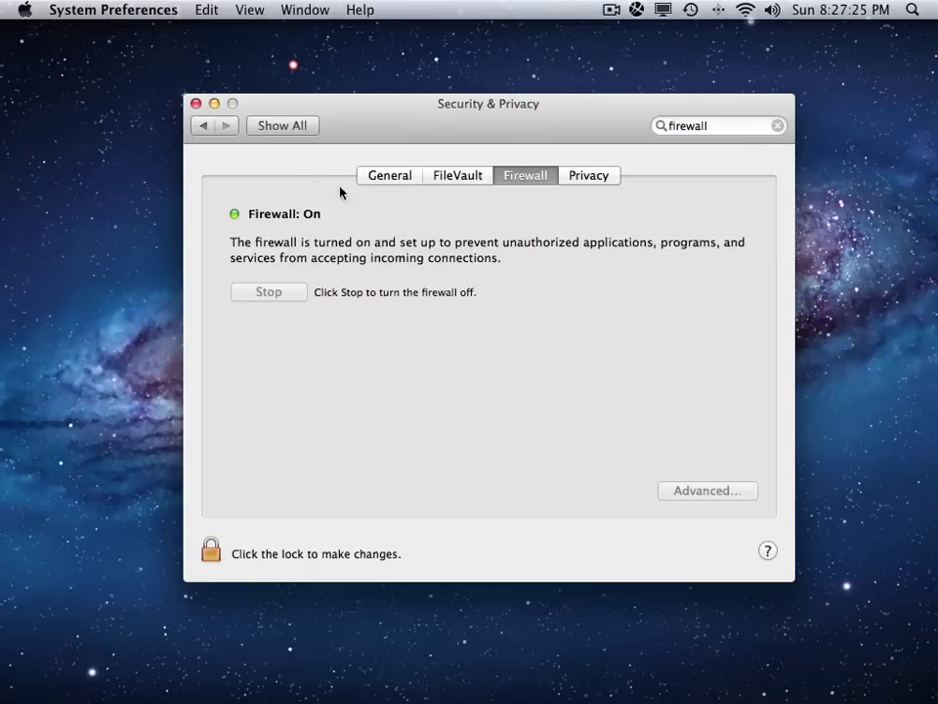
left_click(266, 125)
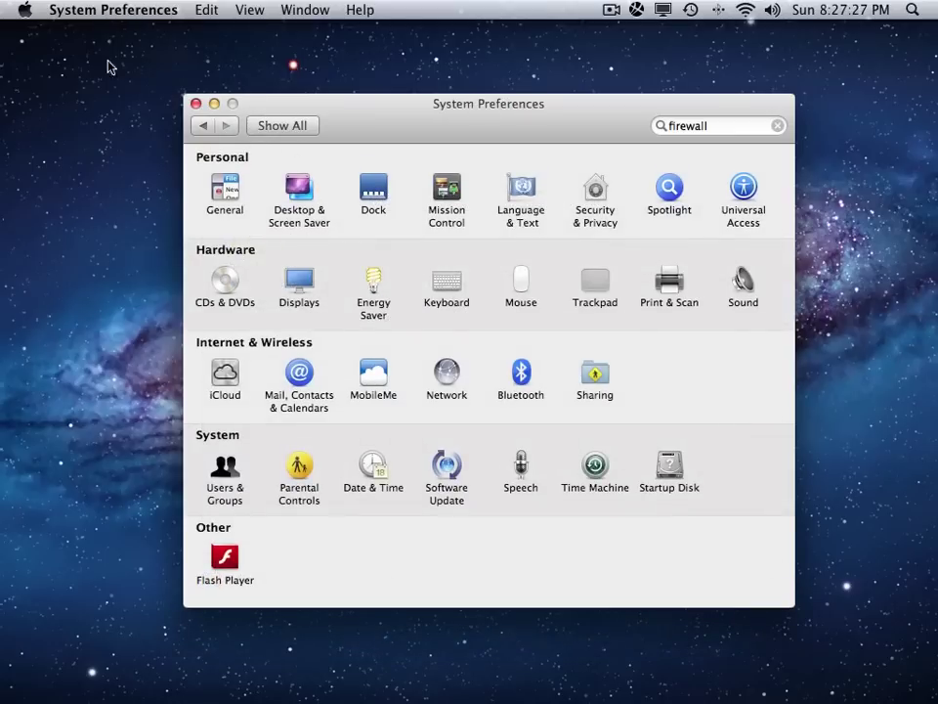
left_click(113, 9)
left_click(132, 152)
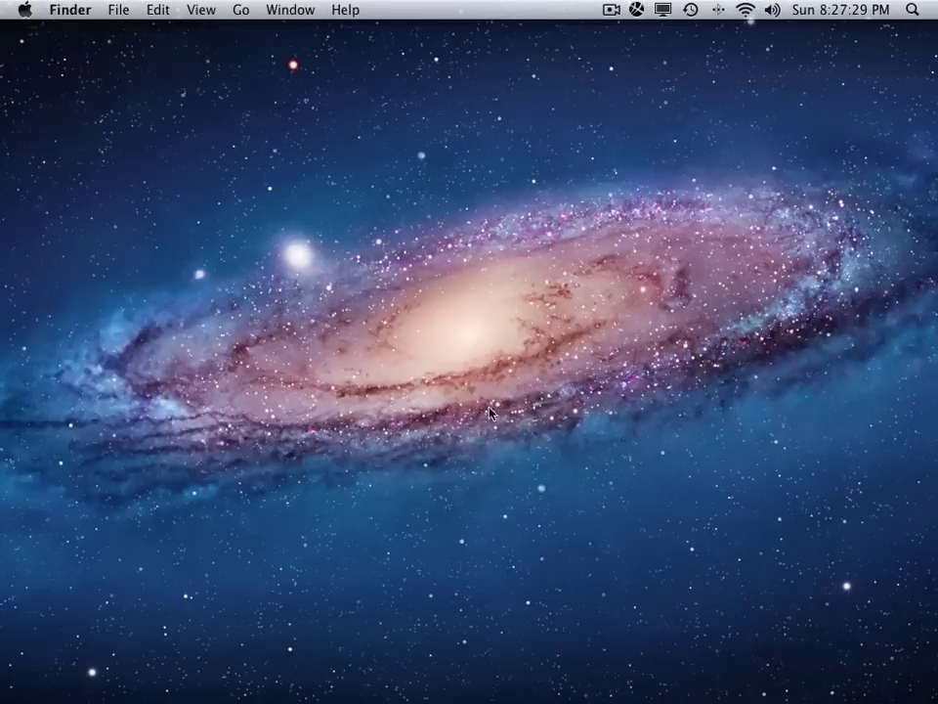